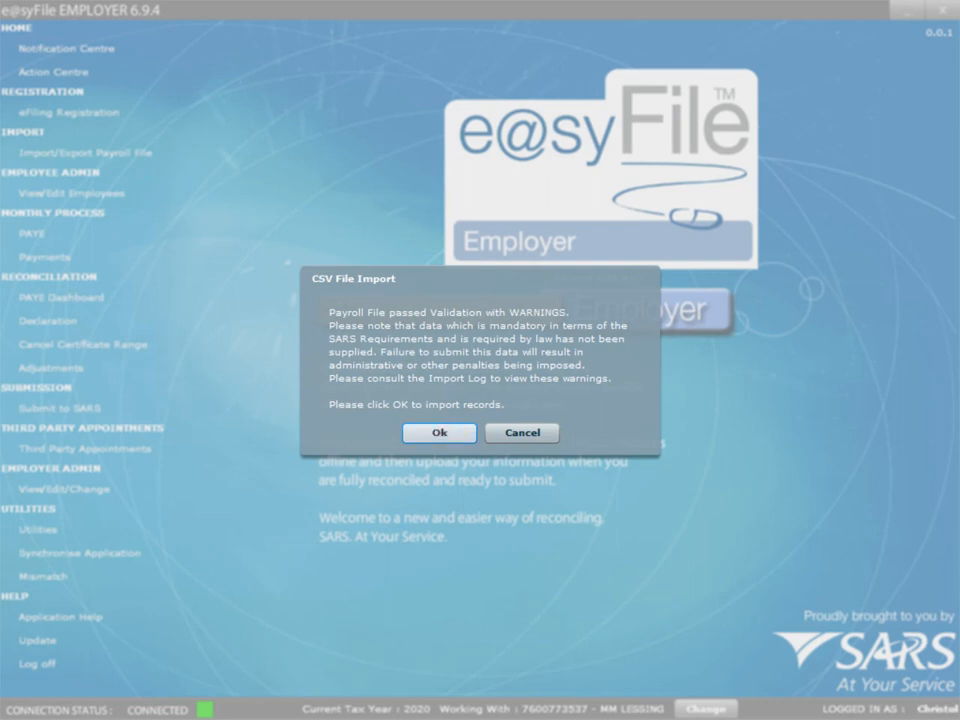
# Accept the CSV import warnings and confirm the payroll file's import success message.
pyautogui.click(439, 432)
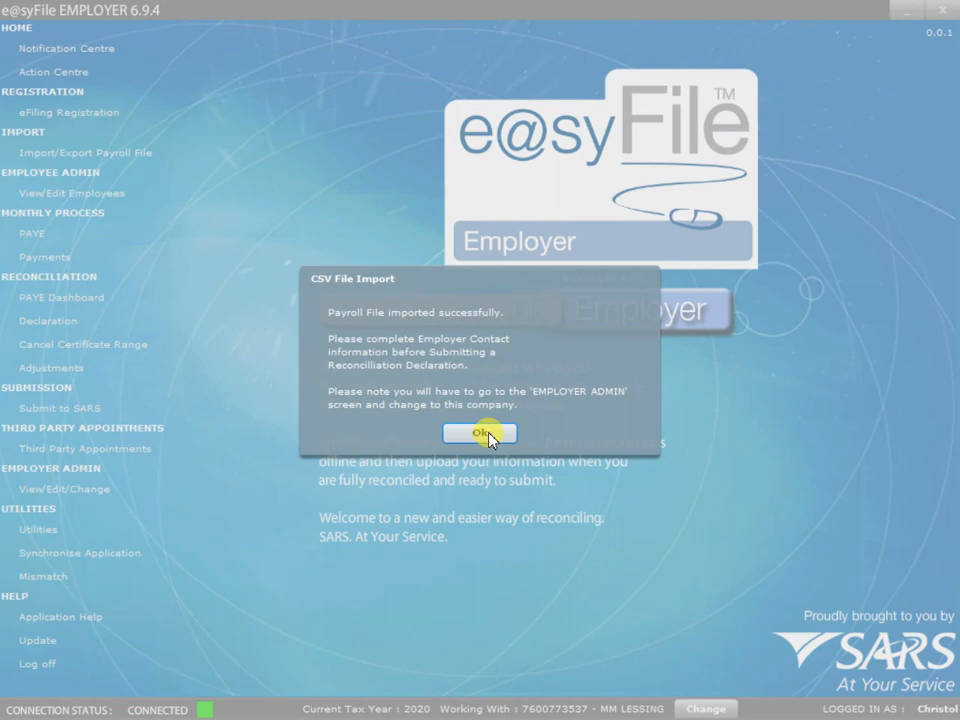
pyautogui.click(481, 433)
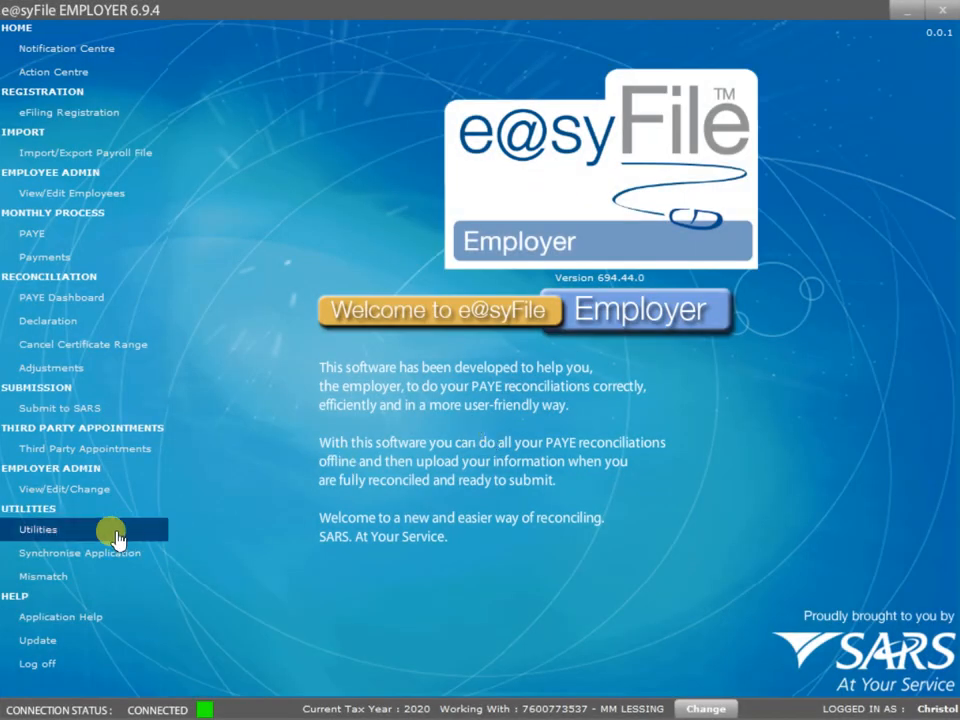
# Review the latest Import Payroll File Log entry: its code 3100 missing-tax-reference warning and imported certificates.
pyautogui.click(50, 538)
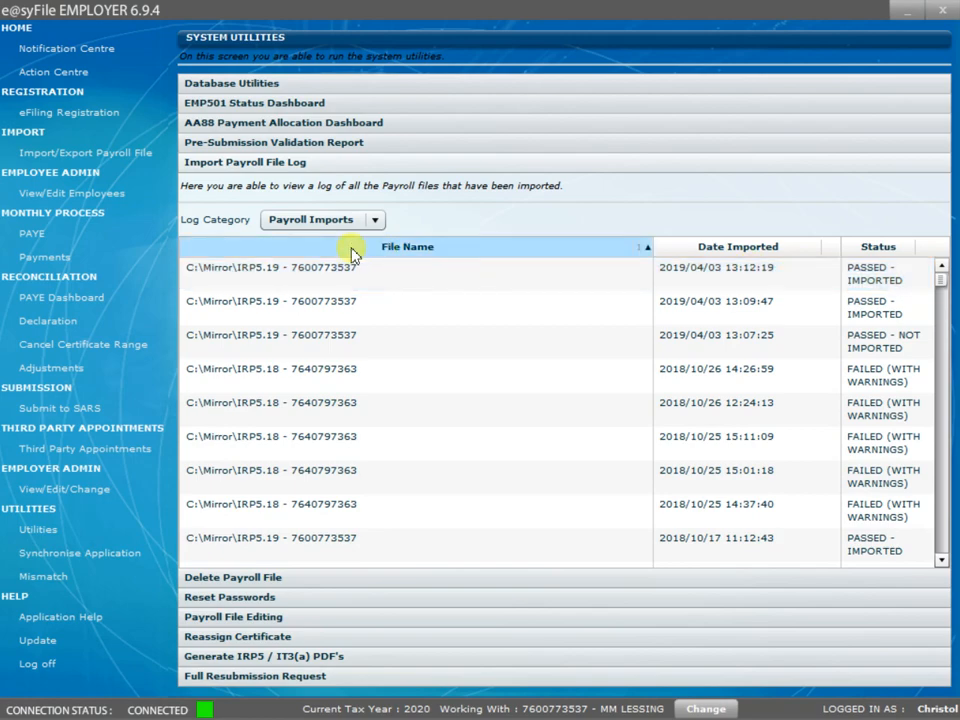
pyautogui.doubleClick(405, 283)
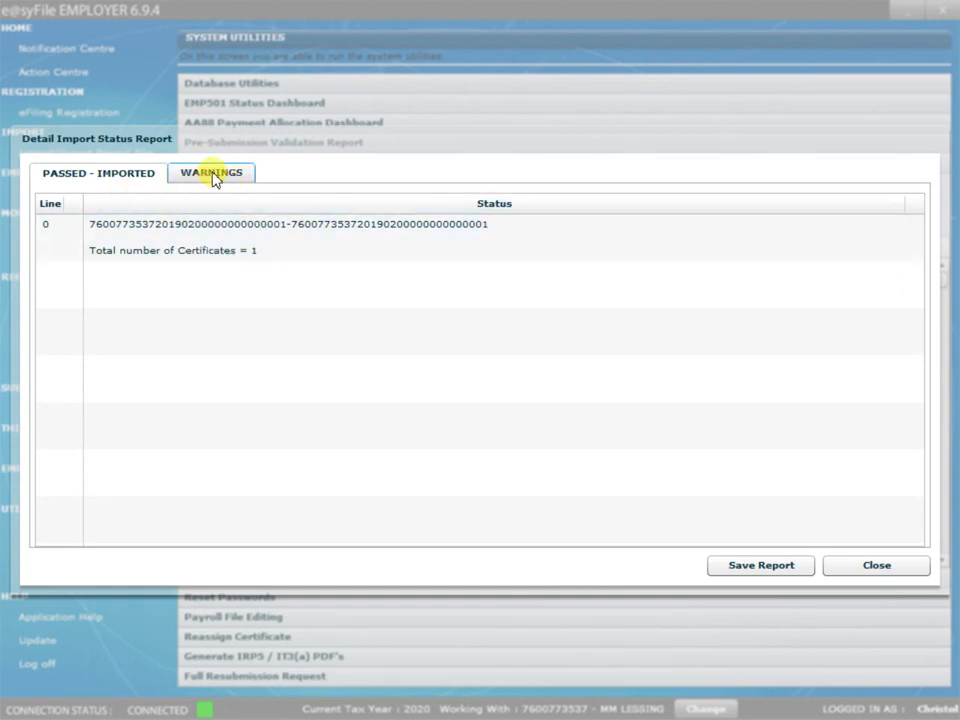
pyautogui.click(213, 176)
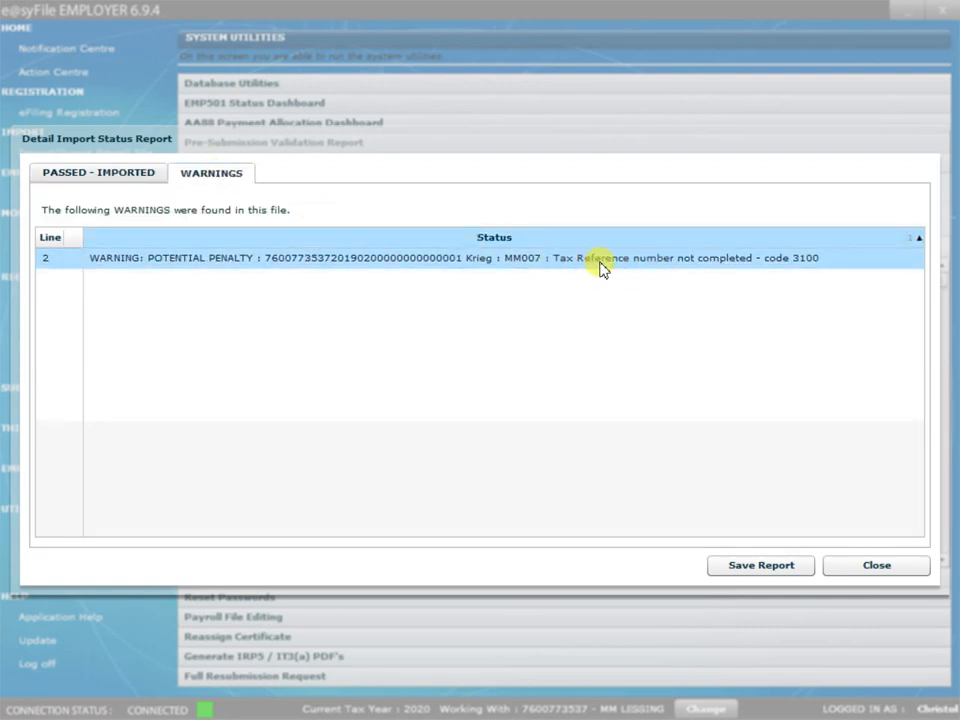
pyautogui.click(101, 181)
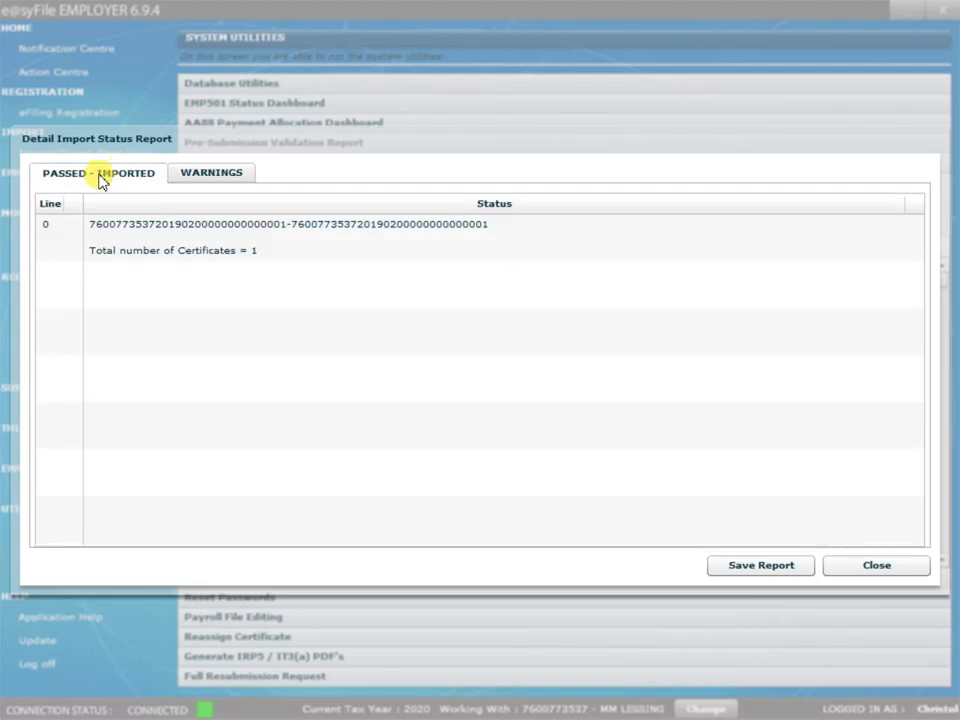
pyautogui.click(189, 181)
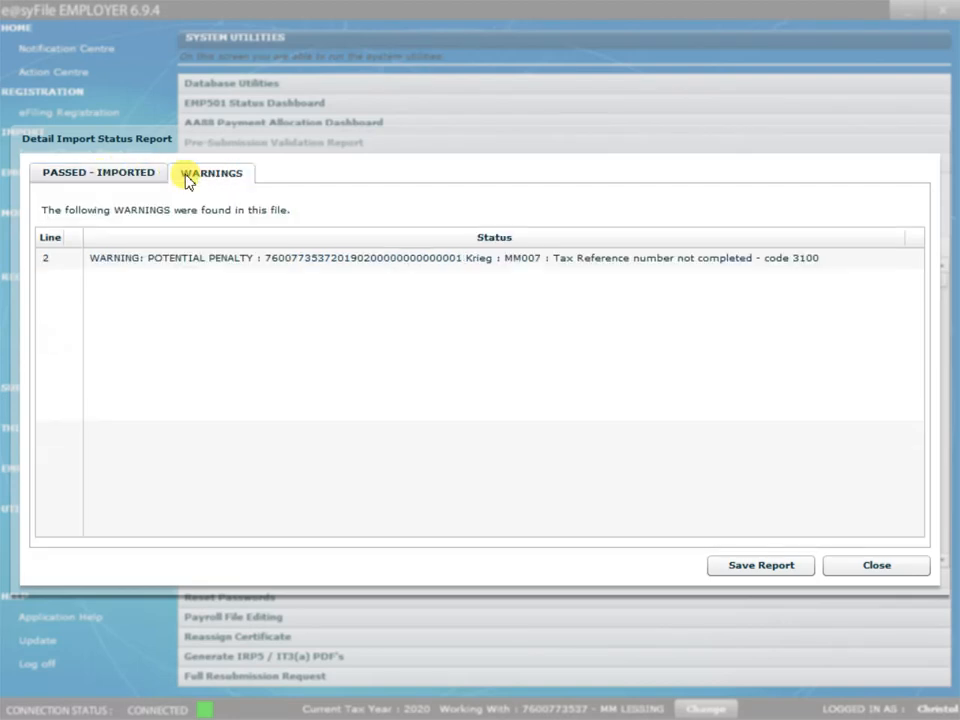
pyautogui.click(875, 567)
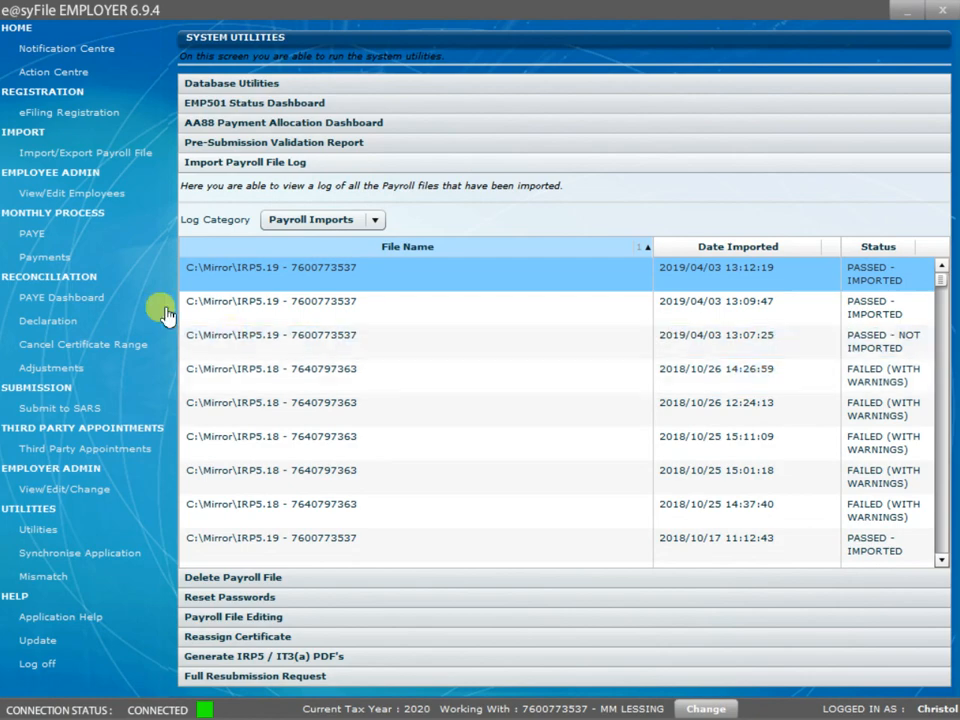
# Request the EMP501 declaration for tax period 201902 from the Declaration page.
pyautogui.click(71, 155)
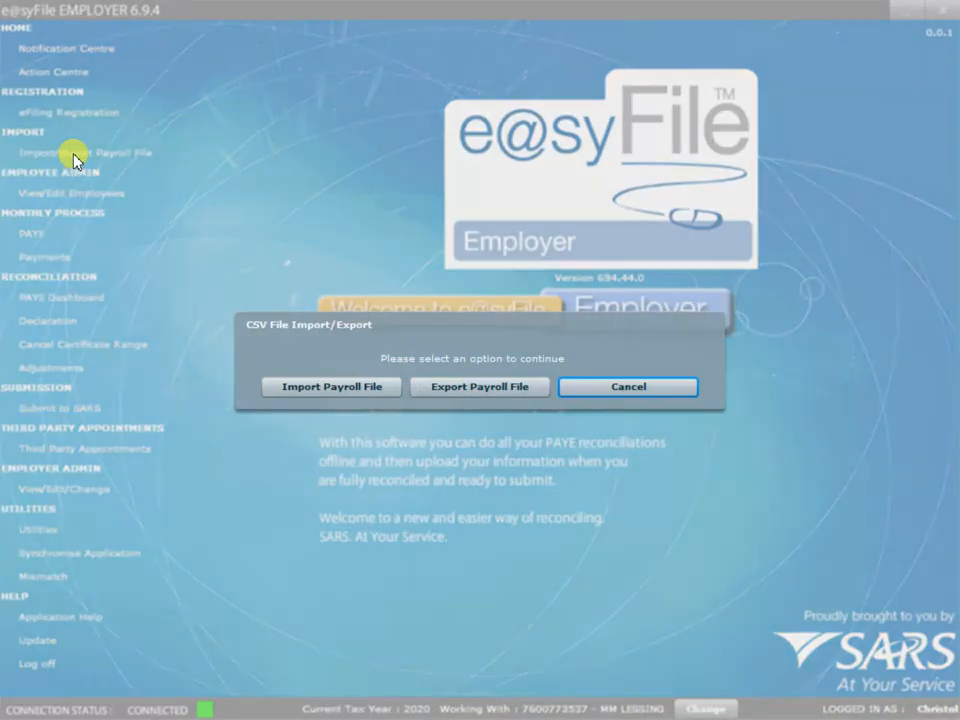
pyautogui.click(663, 383)
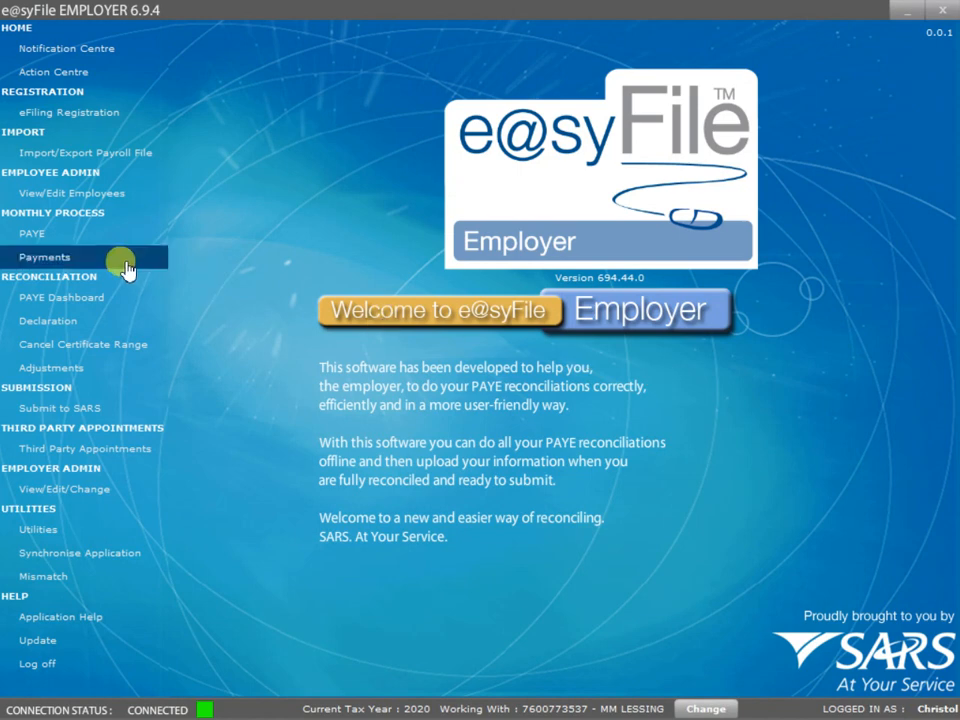
pyautogui.click(92, 318)
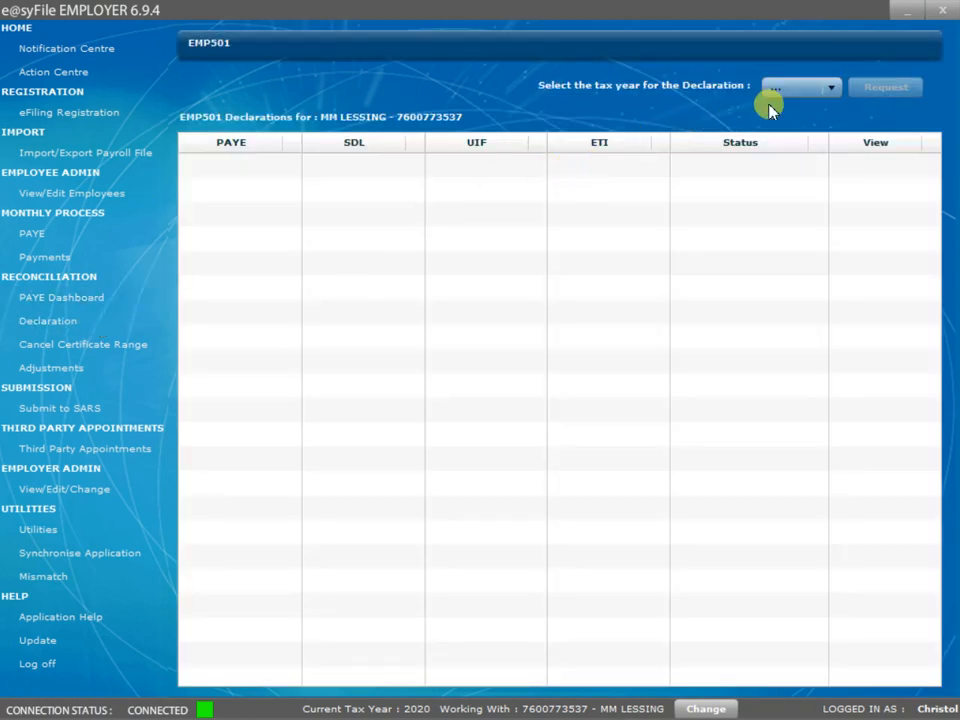
pyautogui.click(786, 89)
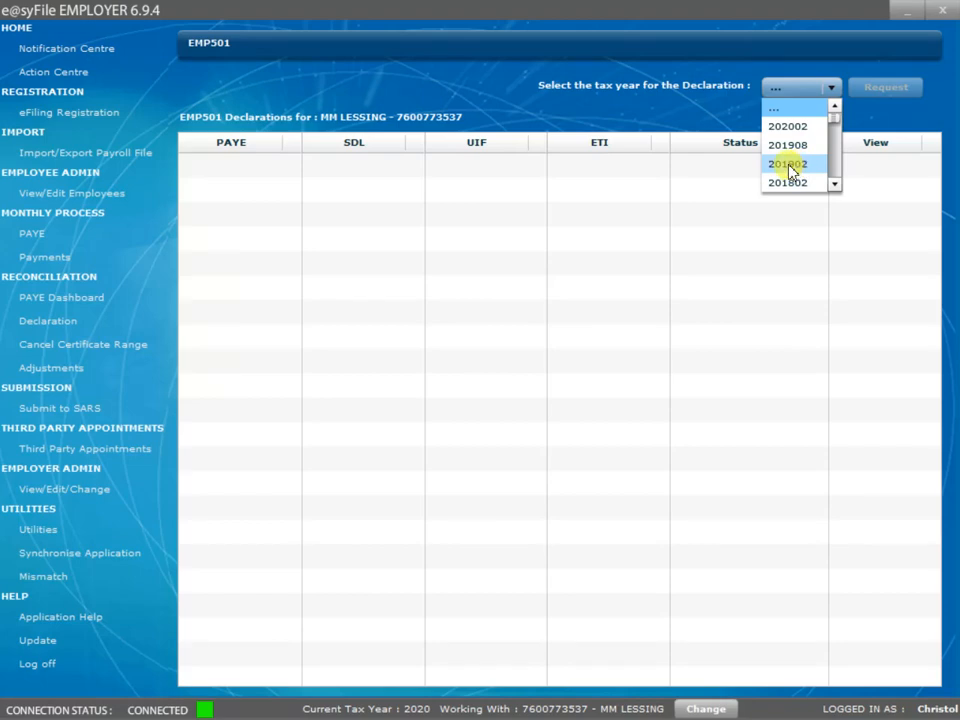
pyautogui.click(799, 165)
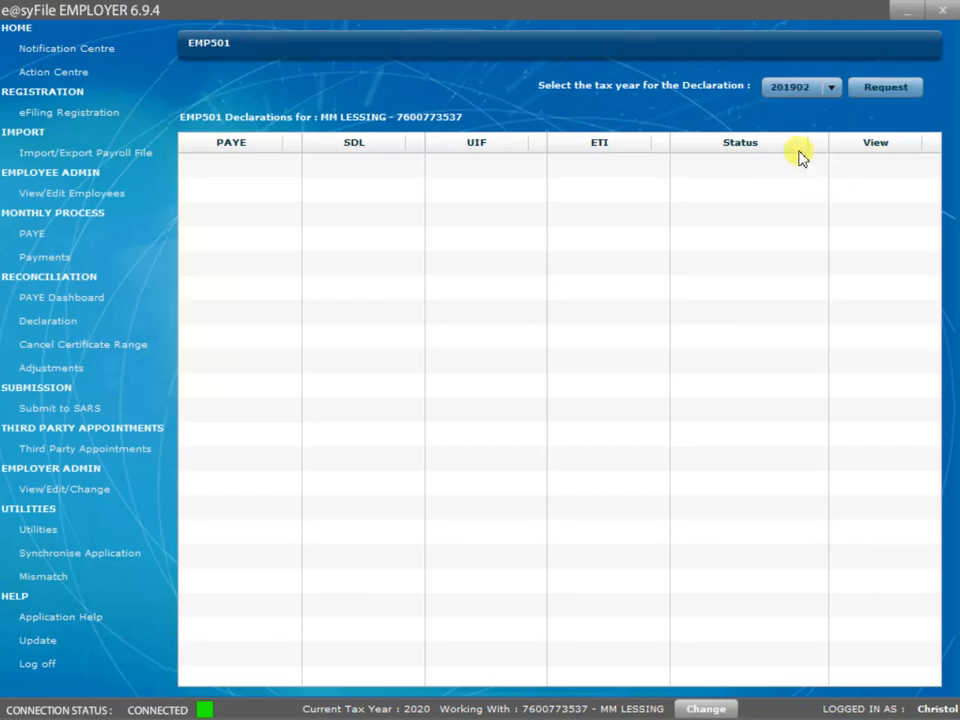
pyautogui.click(889, 88)
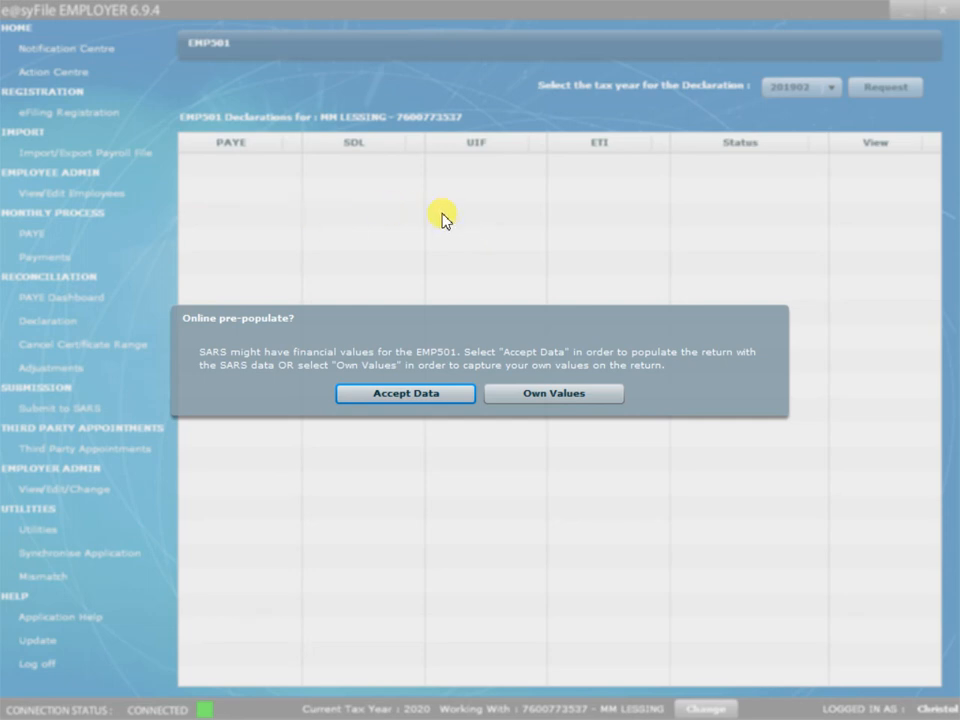
# Accept SARS's pre-populated data and begin entering the eFiling user name in Secure Login.
pyautogui.click(390, 393)
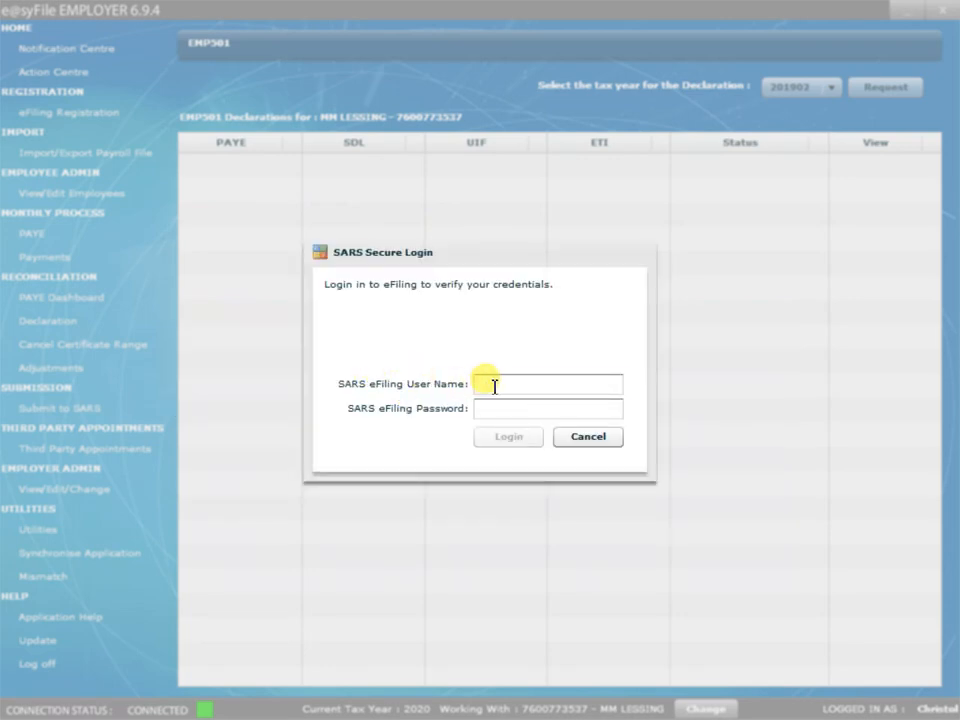
pyautogui.click(494, 386)
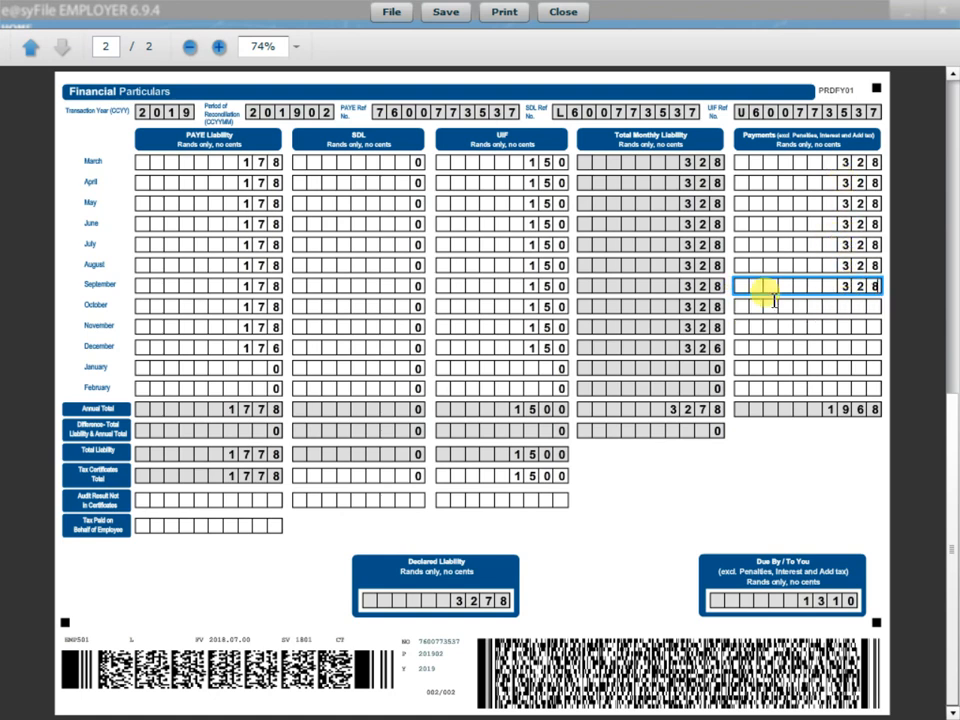
# Enter October, November and December payments of 328, 328 and 326, then file the EMP501.
pyautogui.click(843, 305)
pyautogui.write('328')
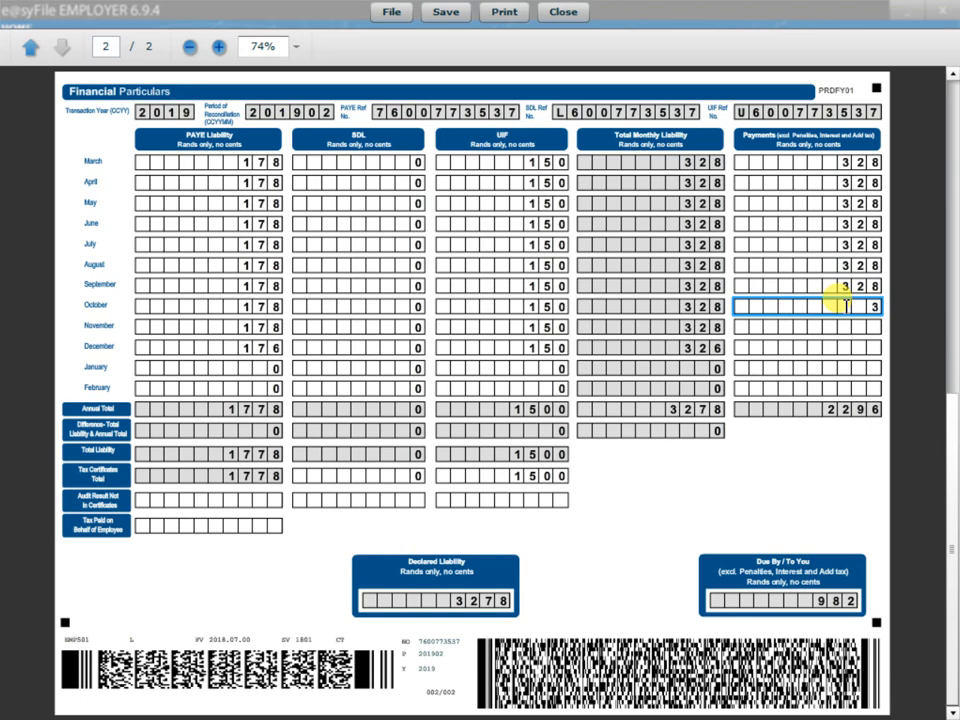
pyautogui.click(870, 326)
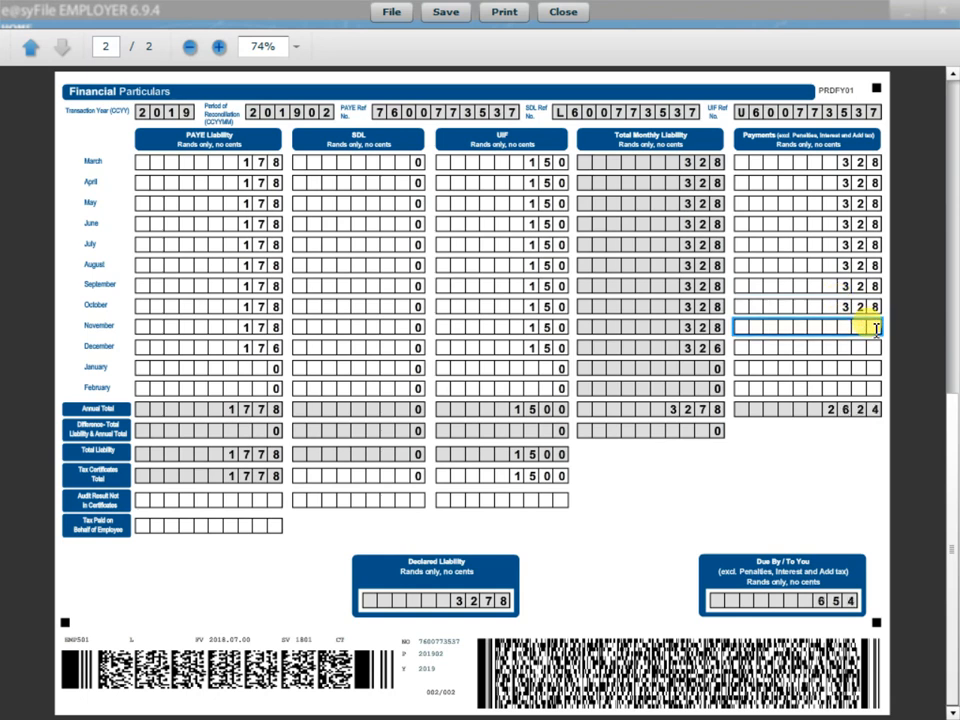
pyautogui.write('328')
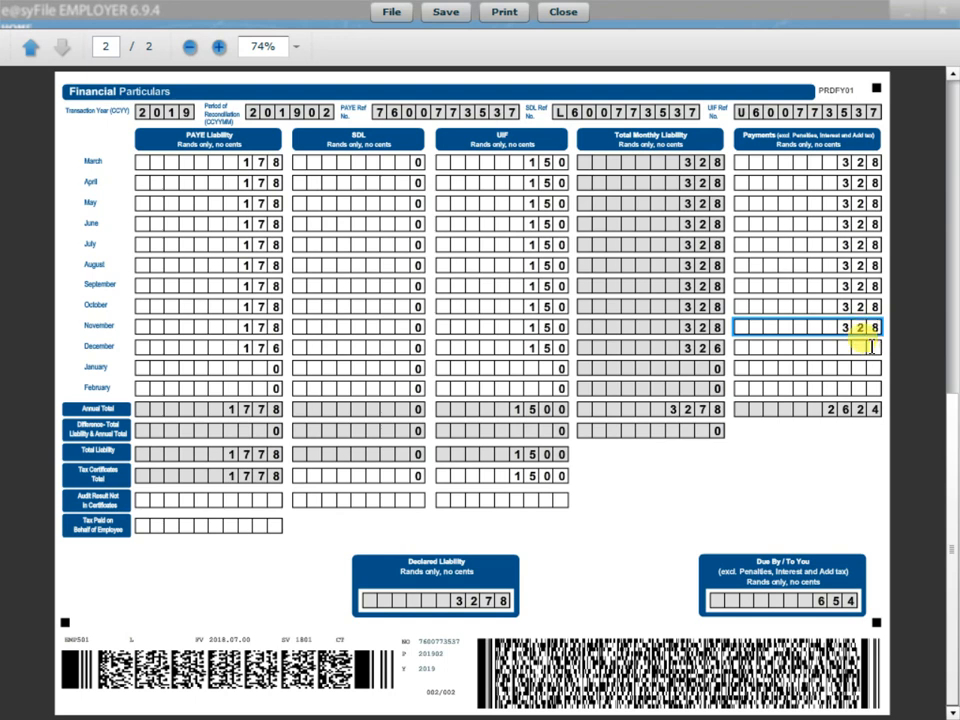
pyautogui.click(871, 346)
pyautogui.write('326')
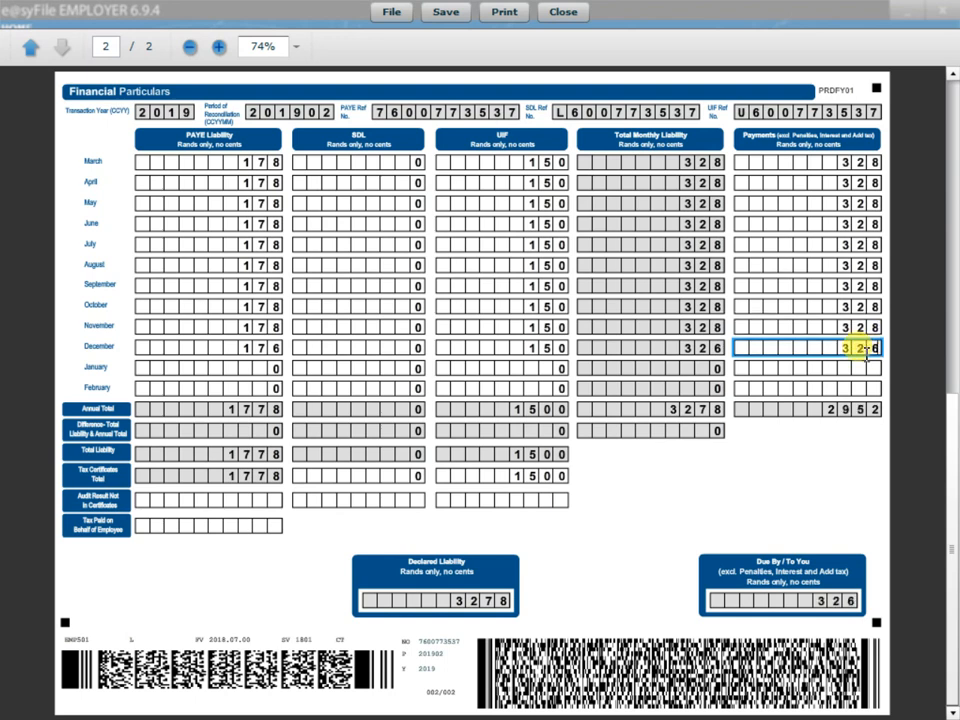
pyautogui.click(808, 452)
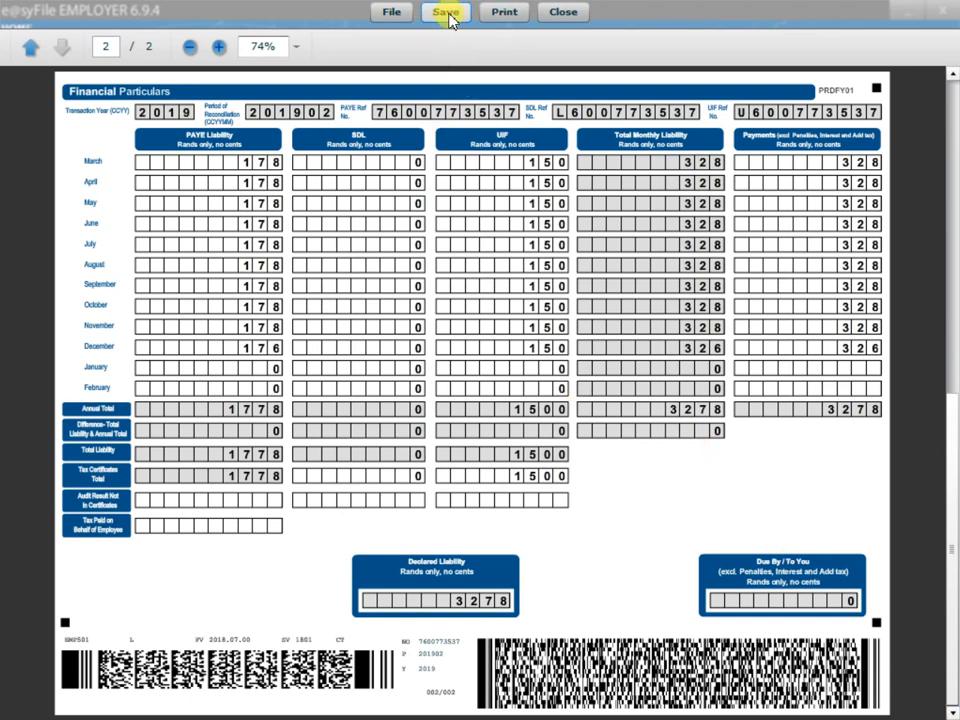
pyautogui.click(389, 13)
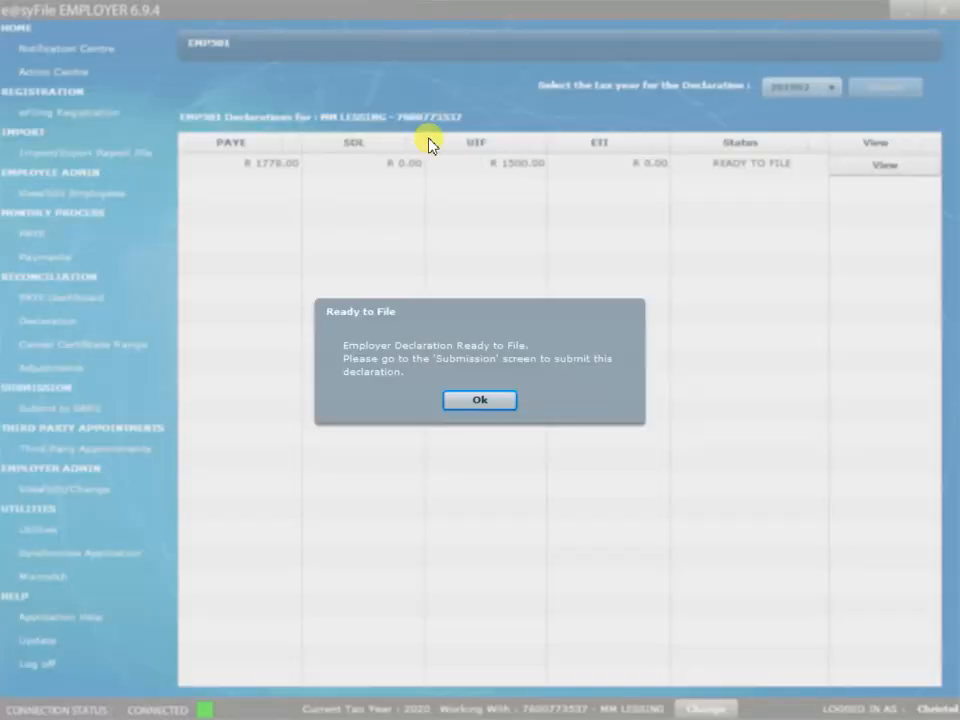
# Confirm Ready to File, tick the EMP501 row under Submit to SARS, and submit it.
pyautogui.click(491, 404)
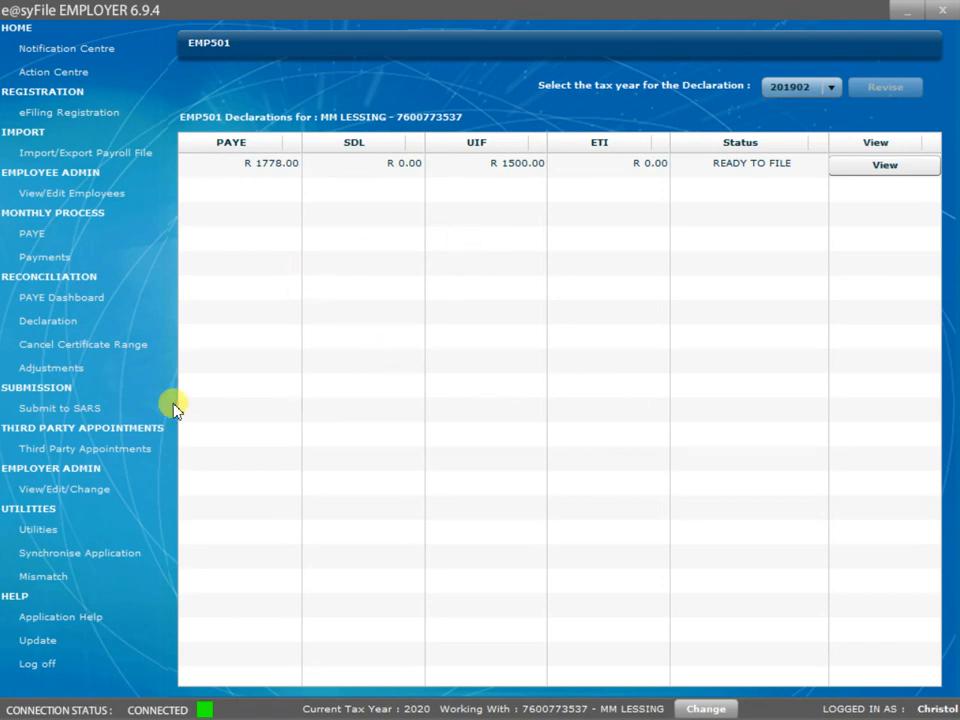
pyautogui.click(60, 411)
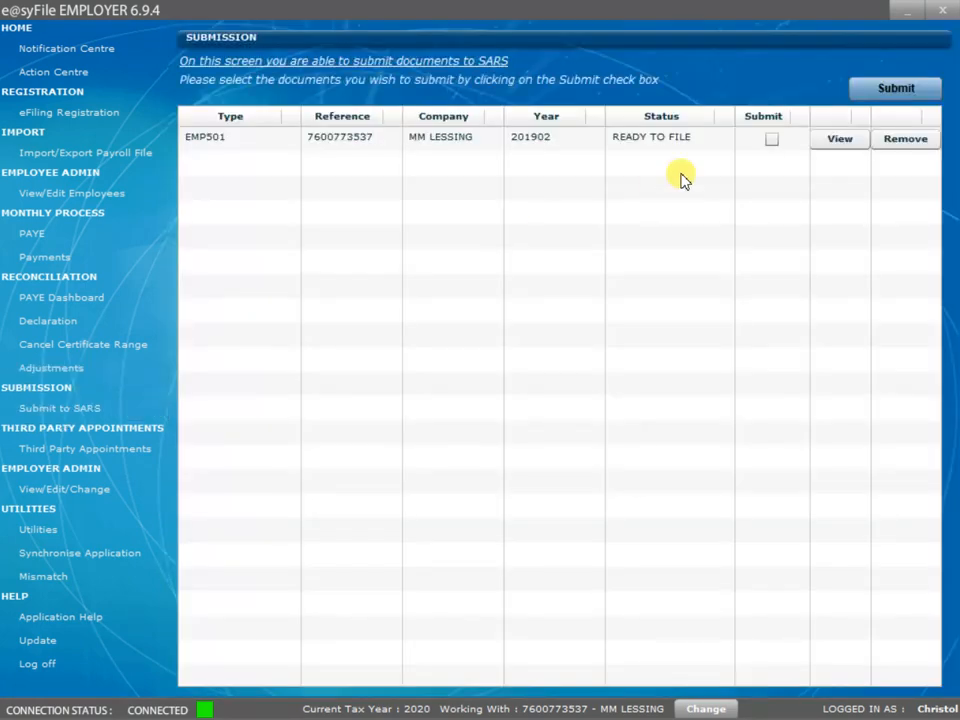
pyautogui.click(769, 143)
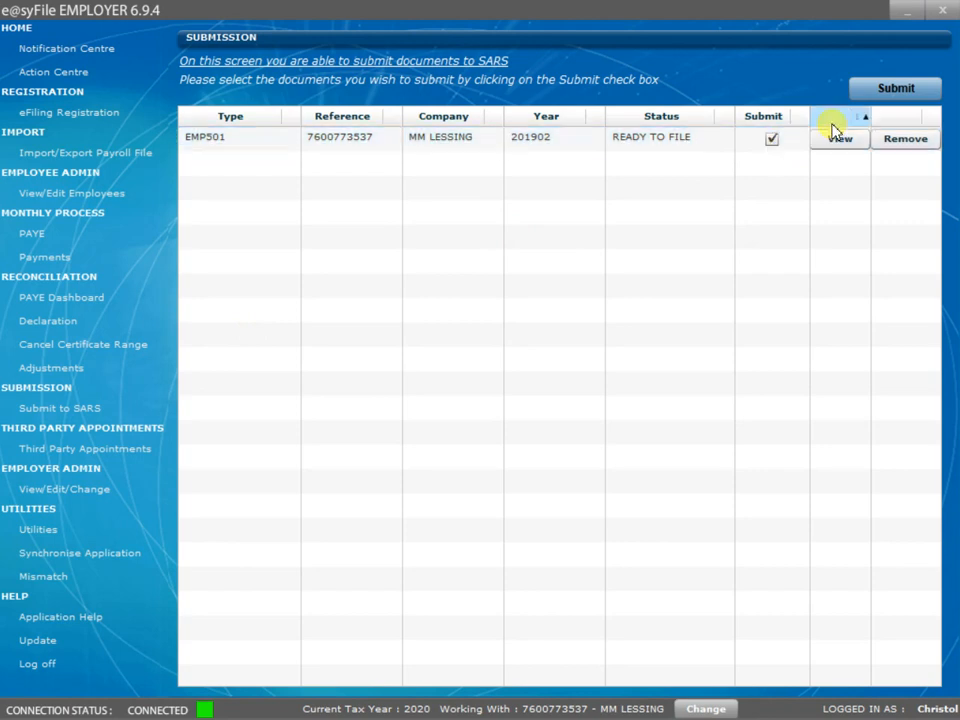
pyautogui.click(894, 91)
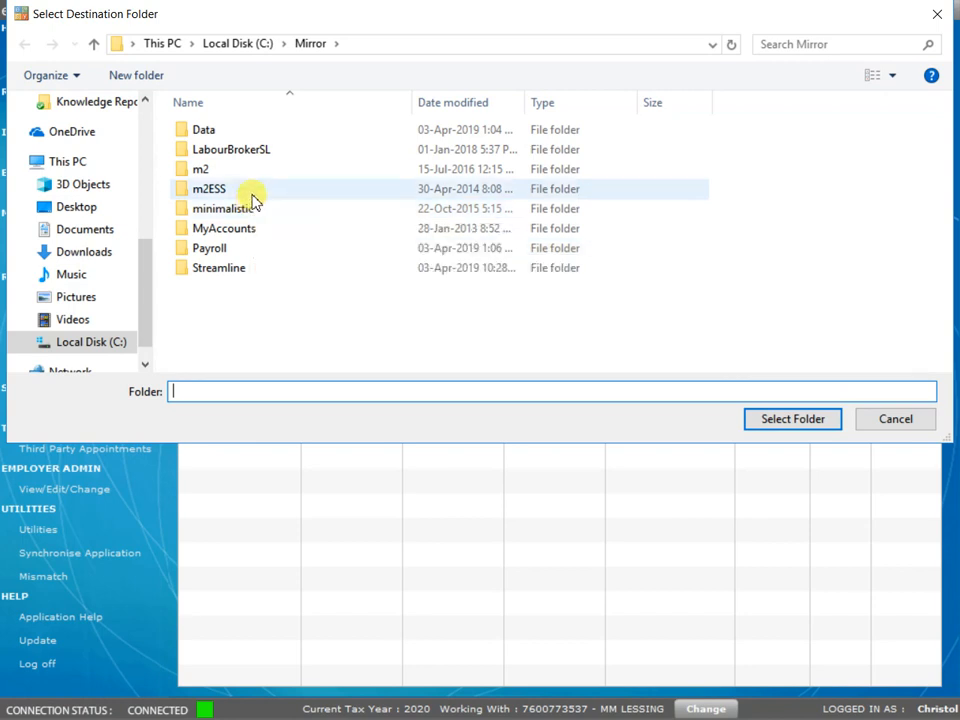
pyautogui.click(80, 234)
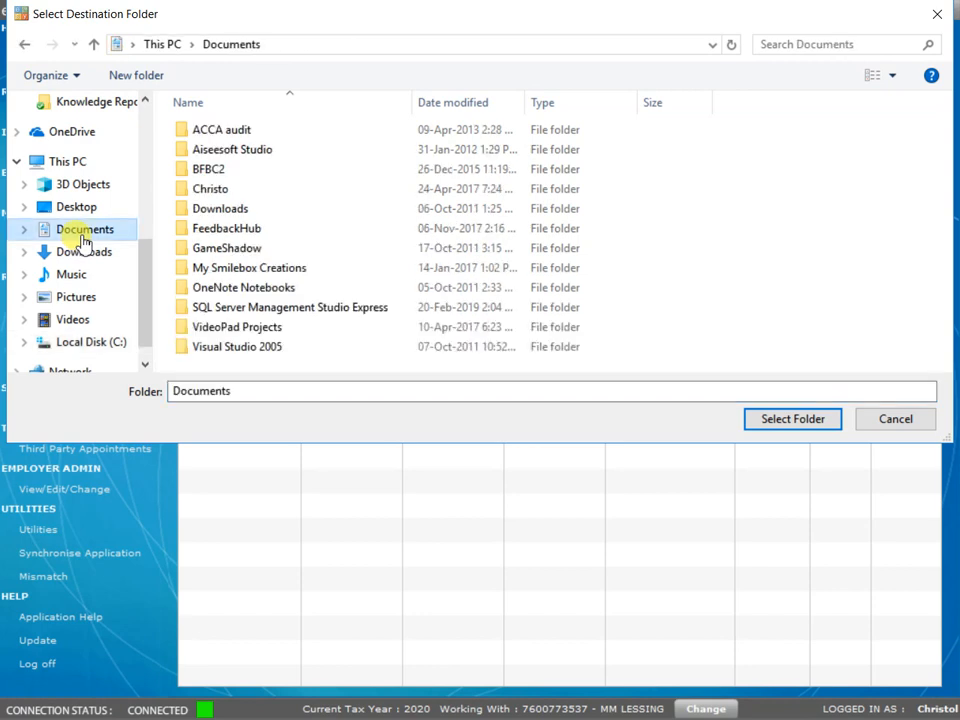
pyautogui.doubleClick(214, 190)
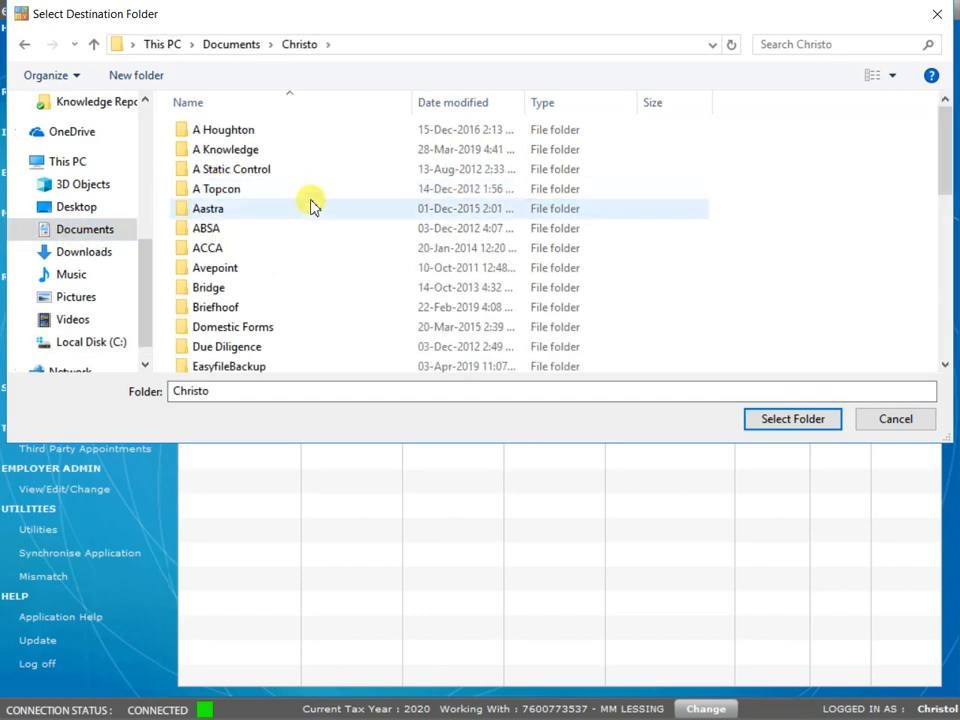
pyautogui.scroll(-1, 314, 218)
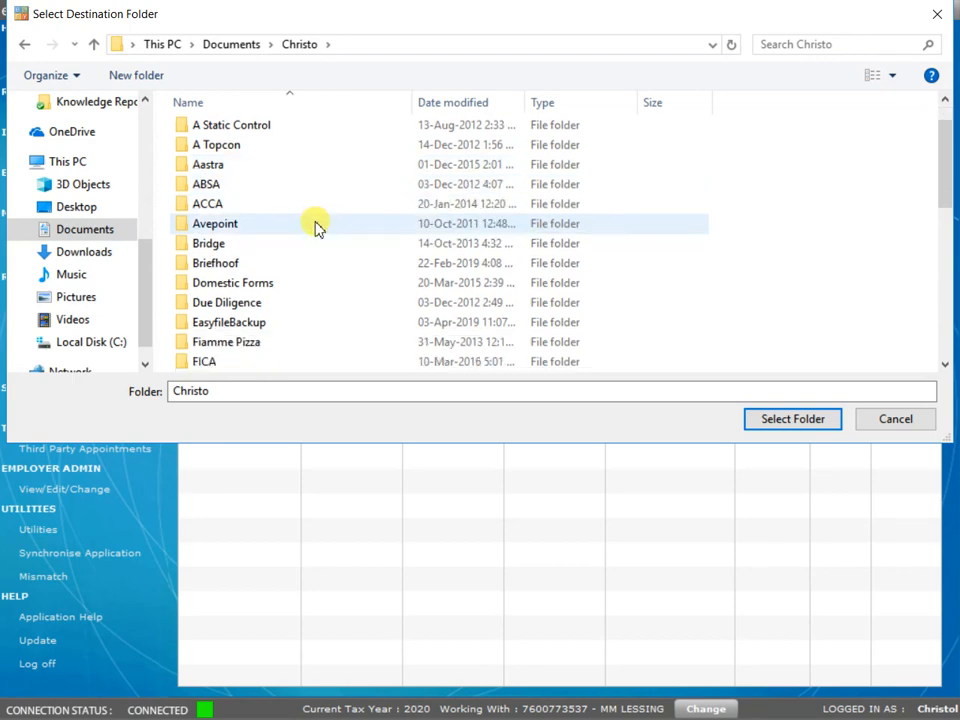
pyautogui.scroll(-1, 316, 222)
pyautogui.scroll(-4, 320, 286)
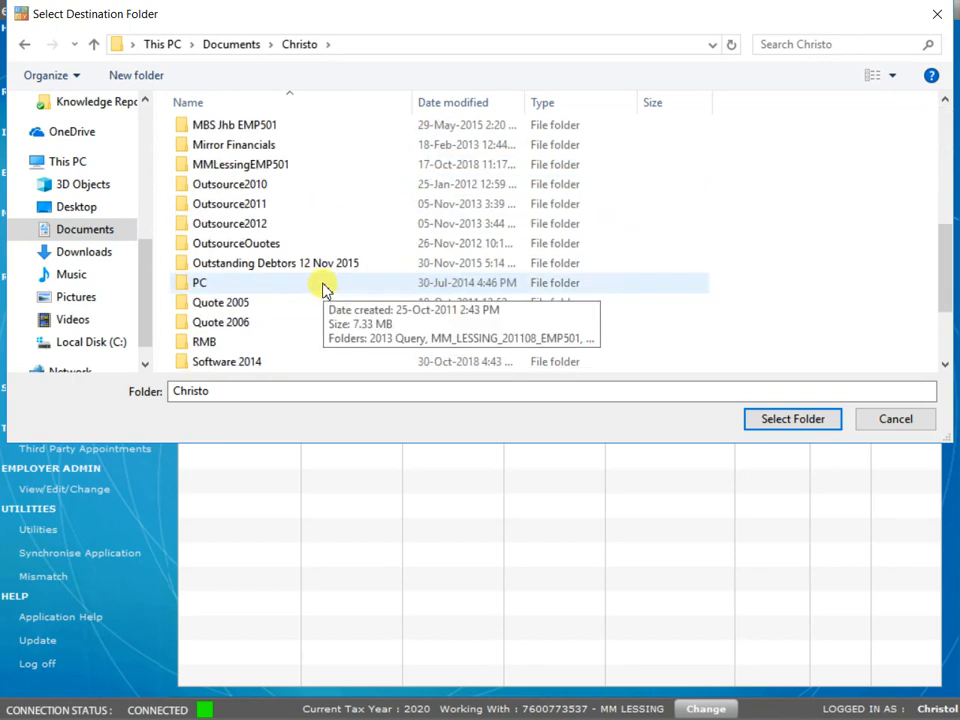
pyautogui.doubleClick(262, 166)
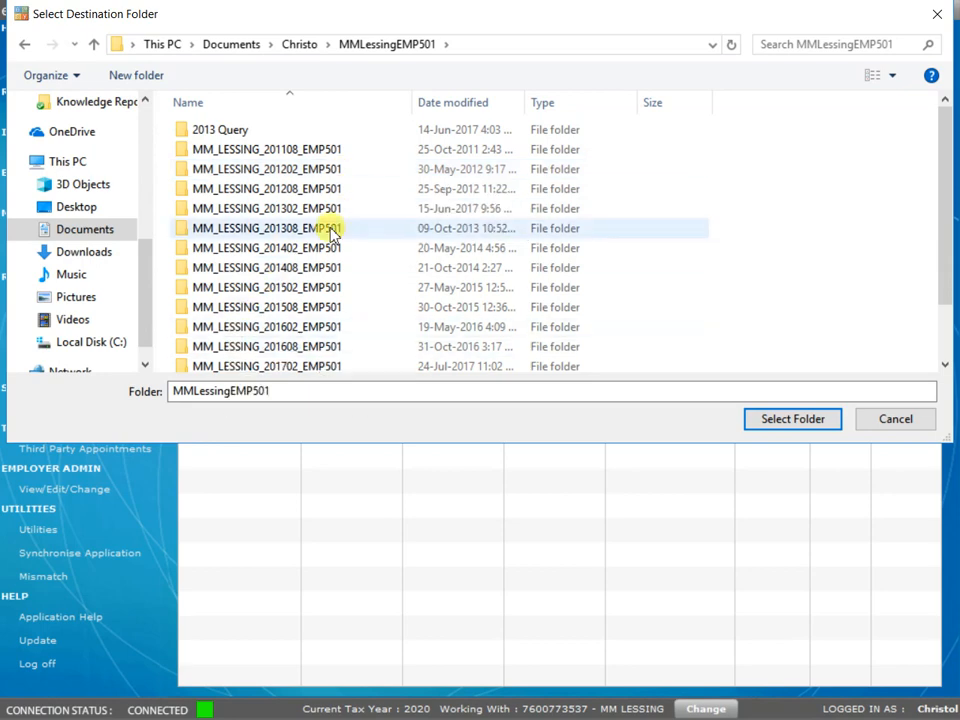
pyautogui.click(808, 424)
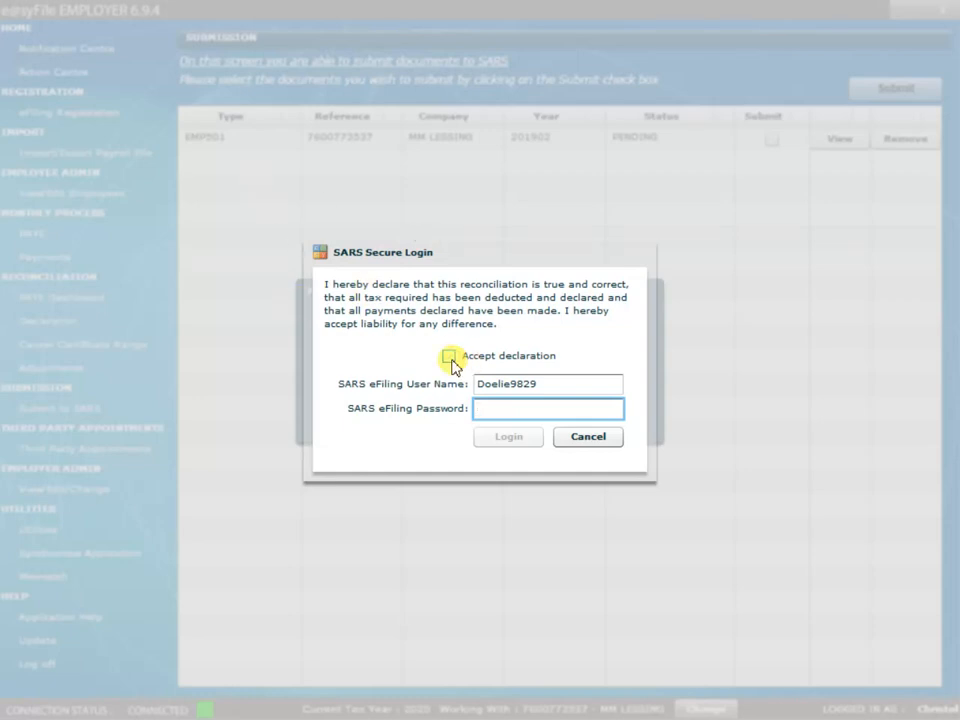
# Accept the declaration, log in with the eFiling password, and confirm both submission messages.
pyautogui.click(450, 357)
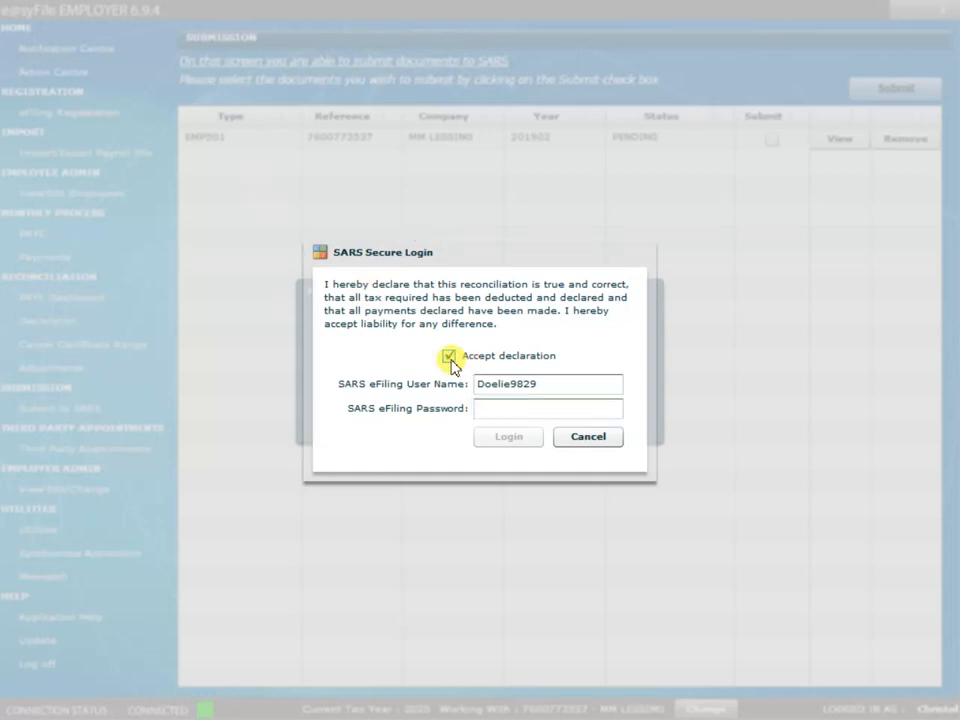
pyautogui.click(482, 405)
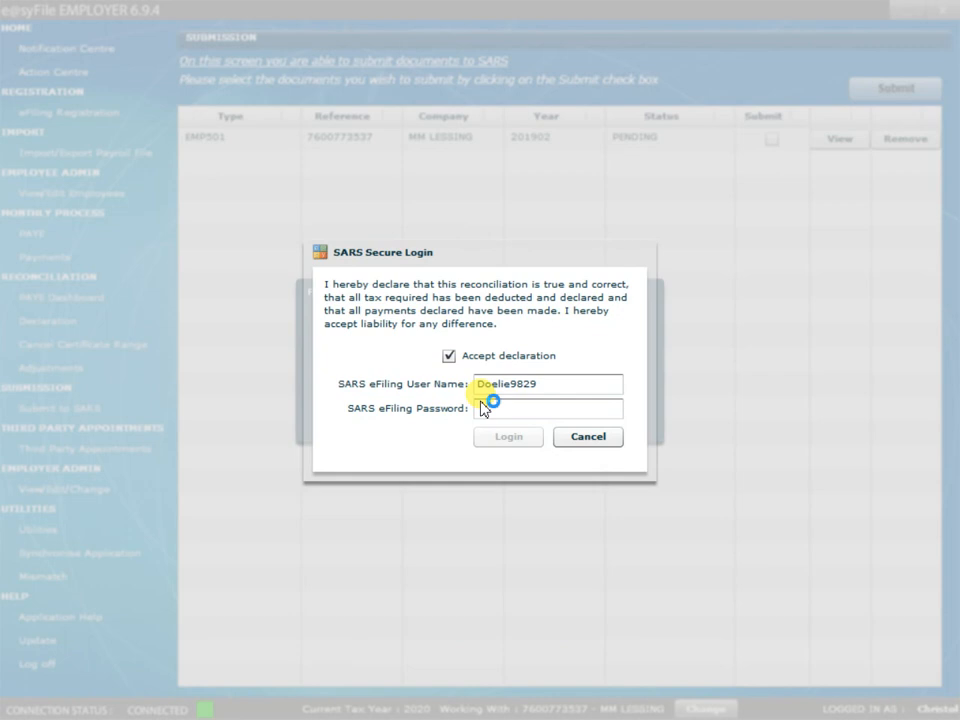
pyautogui.click(495, 413)
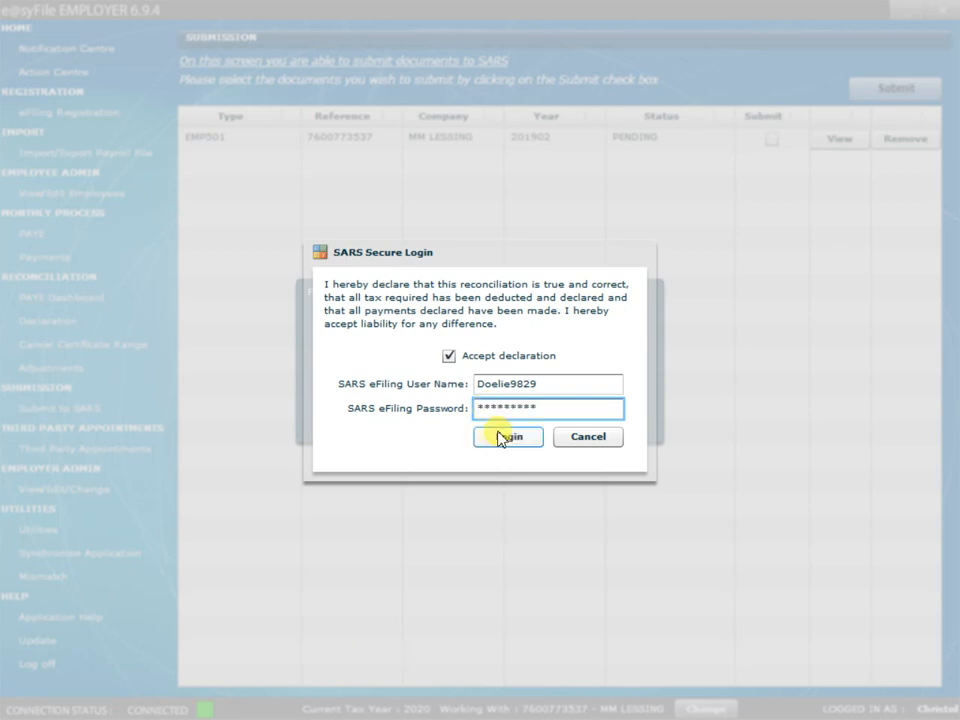
pyautogui.click(519, 437)
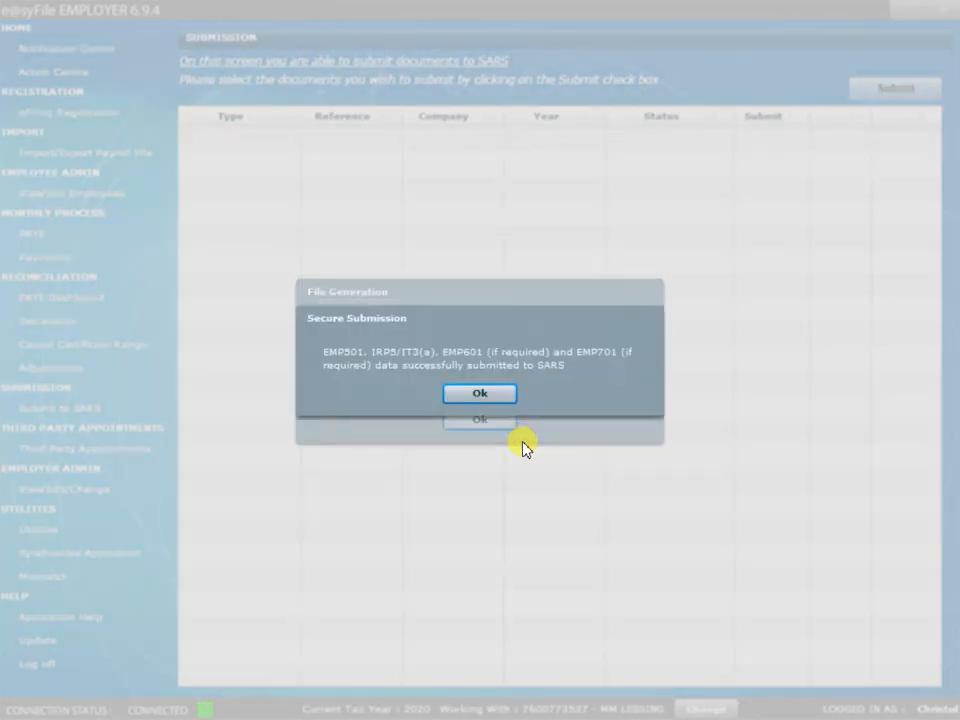
pyautogui.click(480, 394)
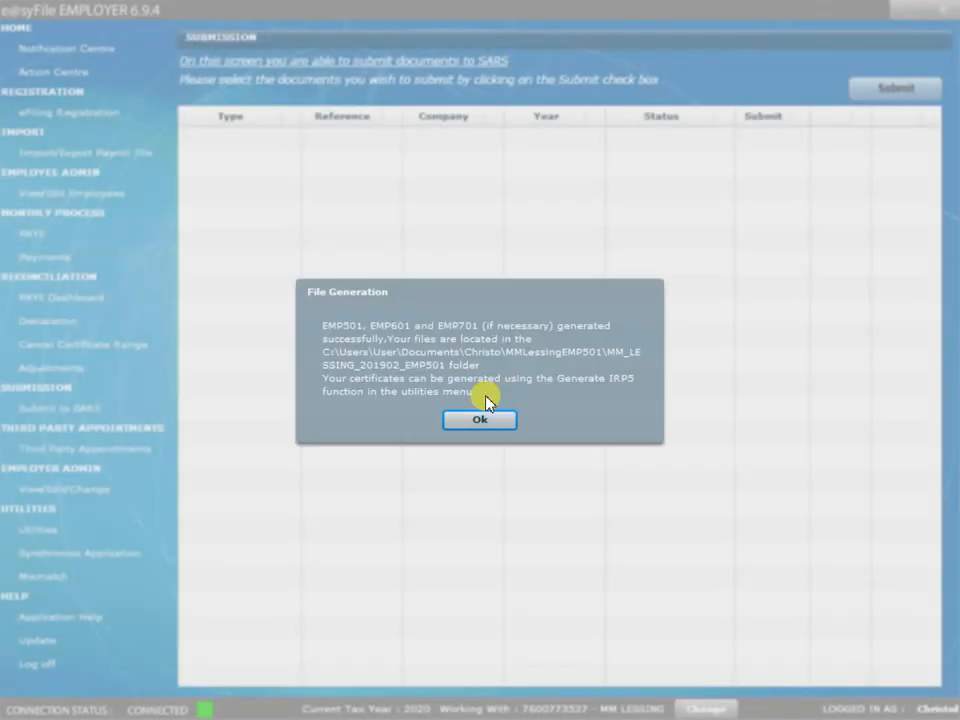
pyautogui.click(484, 421)
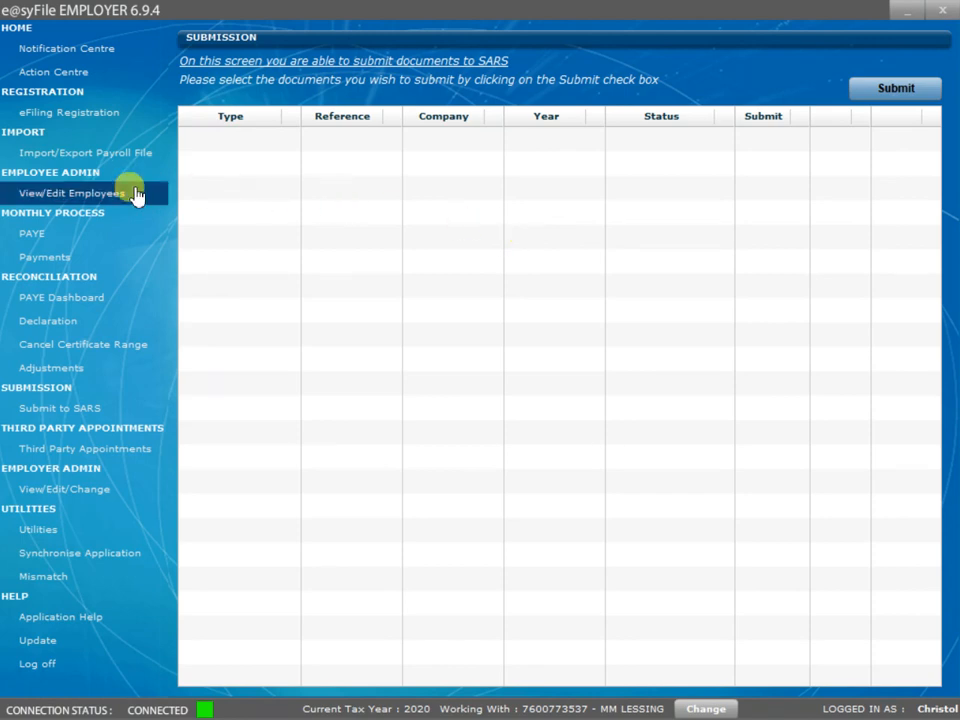
# Tick Export for the submitted 201902 EMP501 in the Generate IRP5 / IT3(a) PDF's list.
pyautogui.click(117, 534)
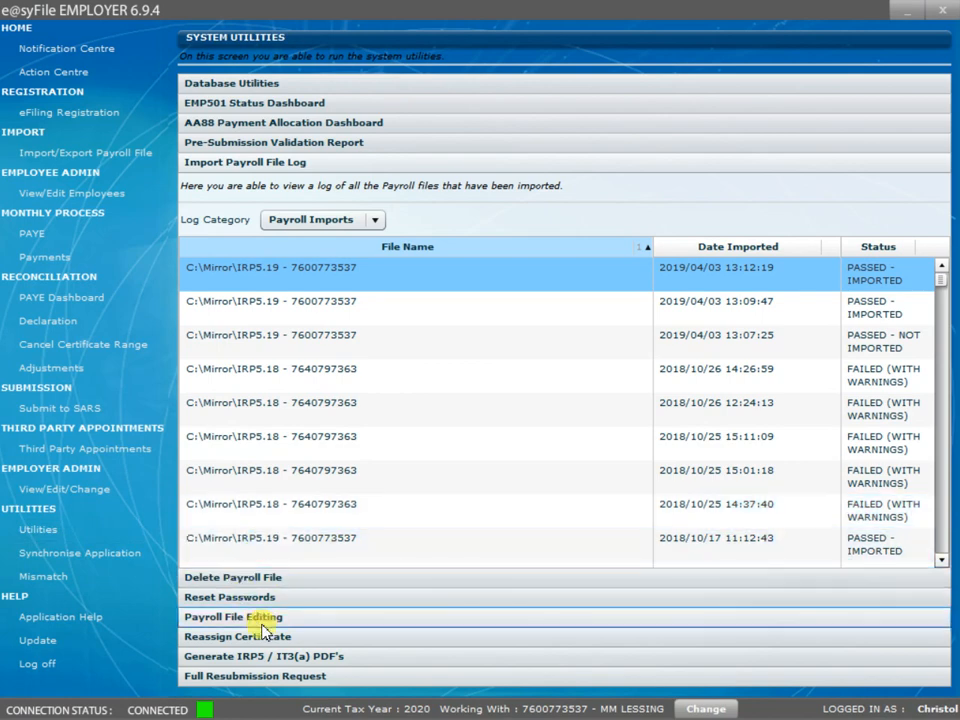
pyautogui.click(332, 659)
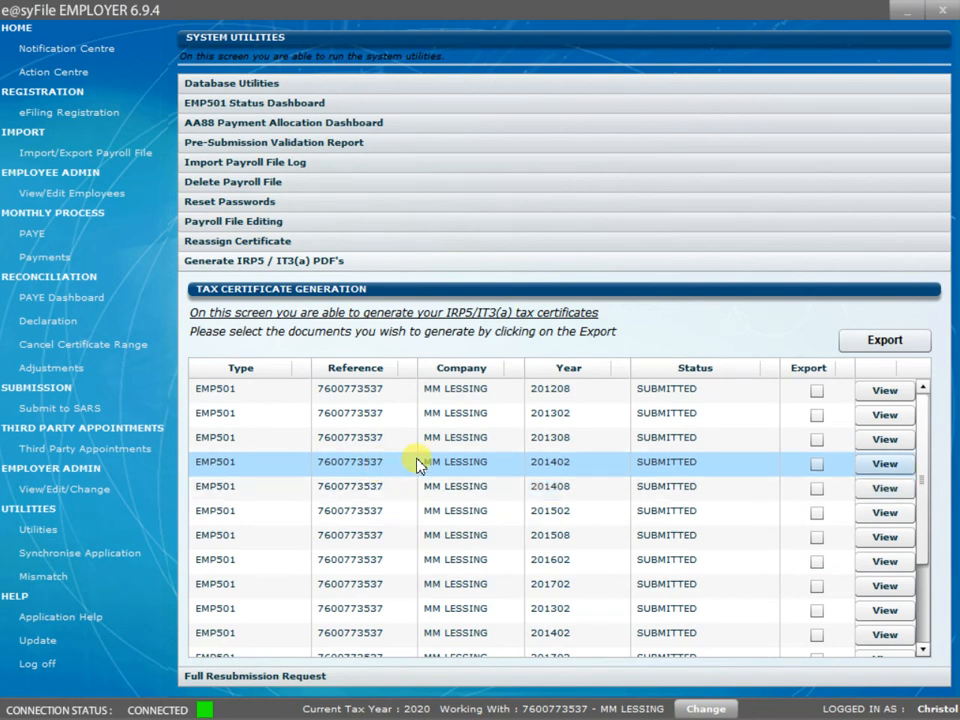
pyautogui.scroll(-3, 600, 515)
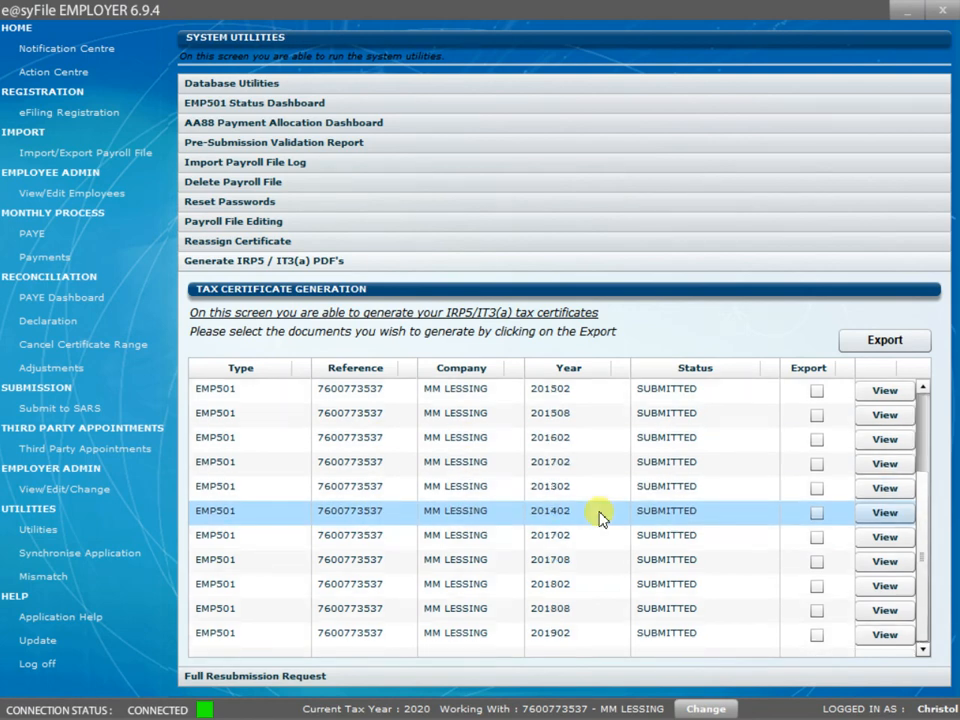
pyautogui.click(817, 636)
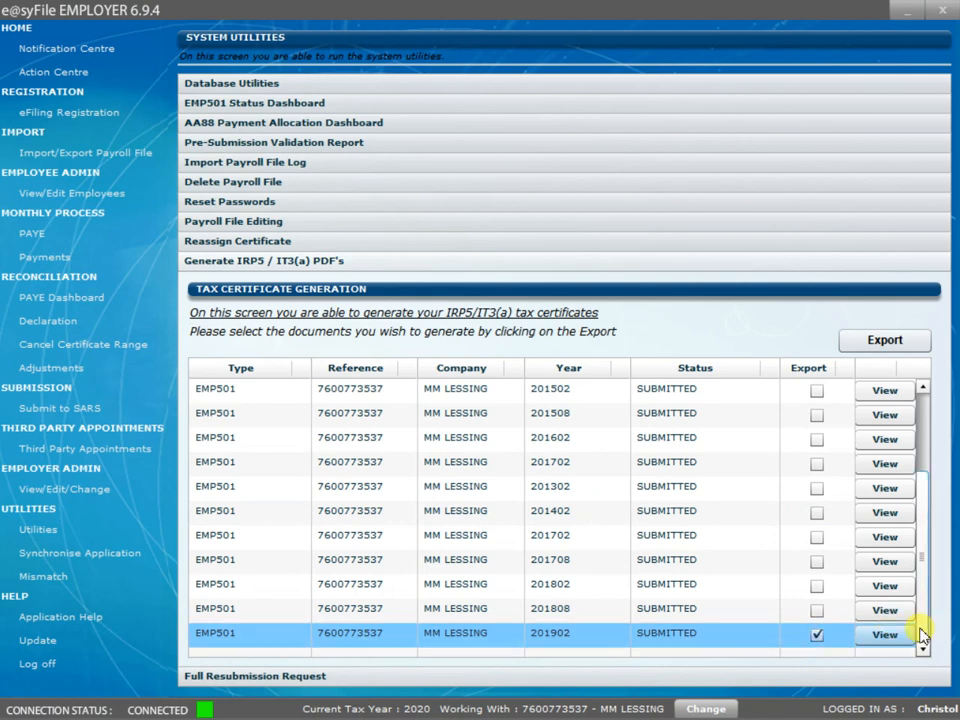